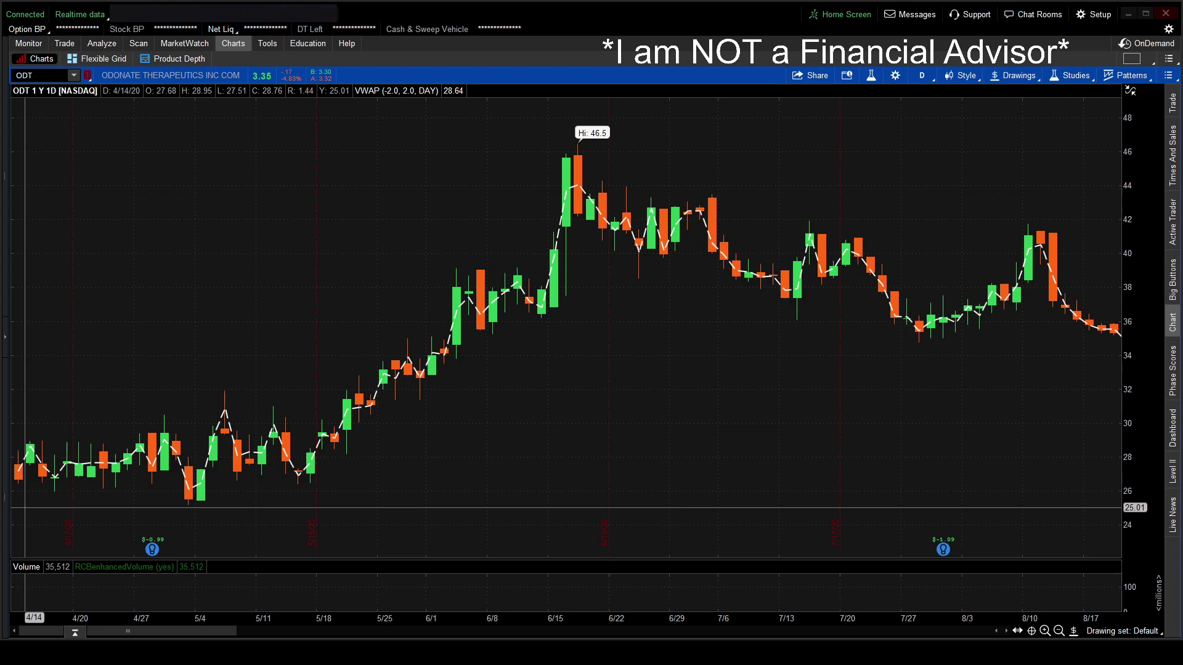
- Place a horizontal price level at about 25 and mark the three late-April to mid-May peaks above 30 with ellipses
{"action": "left_click", "coordinate": [24, 506]}
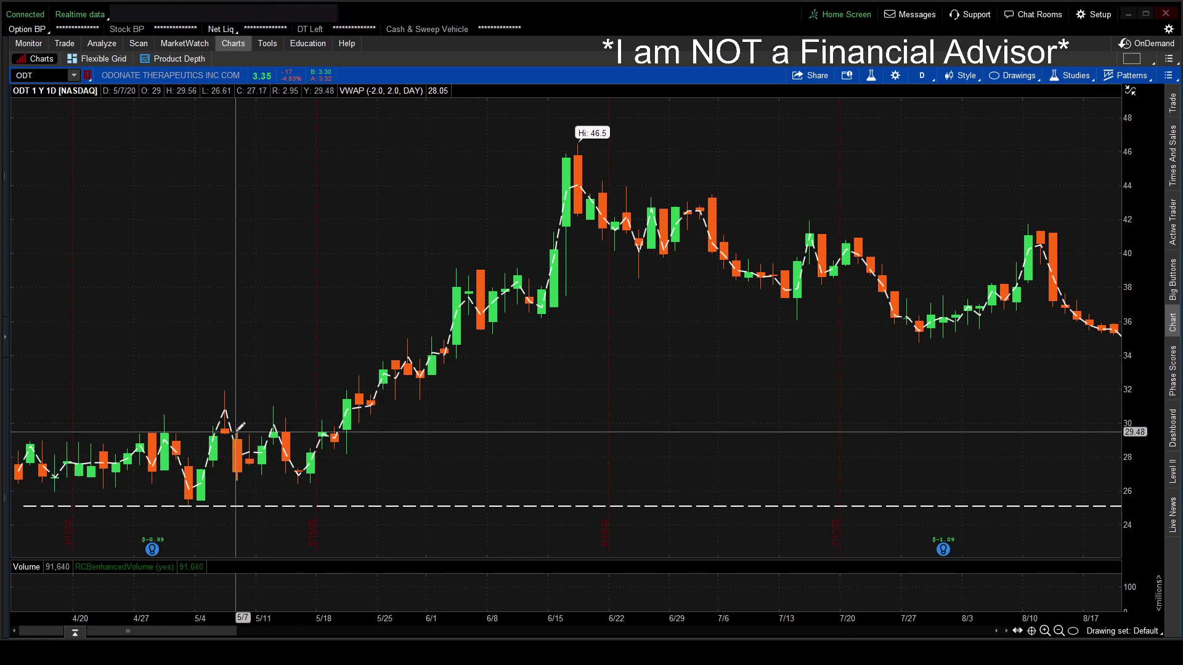
{"action": "mouse_move", "coordinate": [149, 426]}
{"action": "left_mouse_down"}
{"action": "mouse_move", "coordinate": [175, 407]}
{"action": "mouse_move", "coordinate": [221, 416]}
{"action": "mouse_move", "coordinate": [235, 382]}
{"action": "left_mouse_up"}
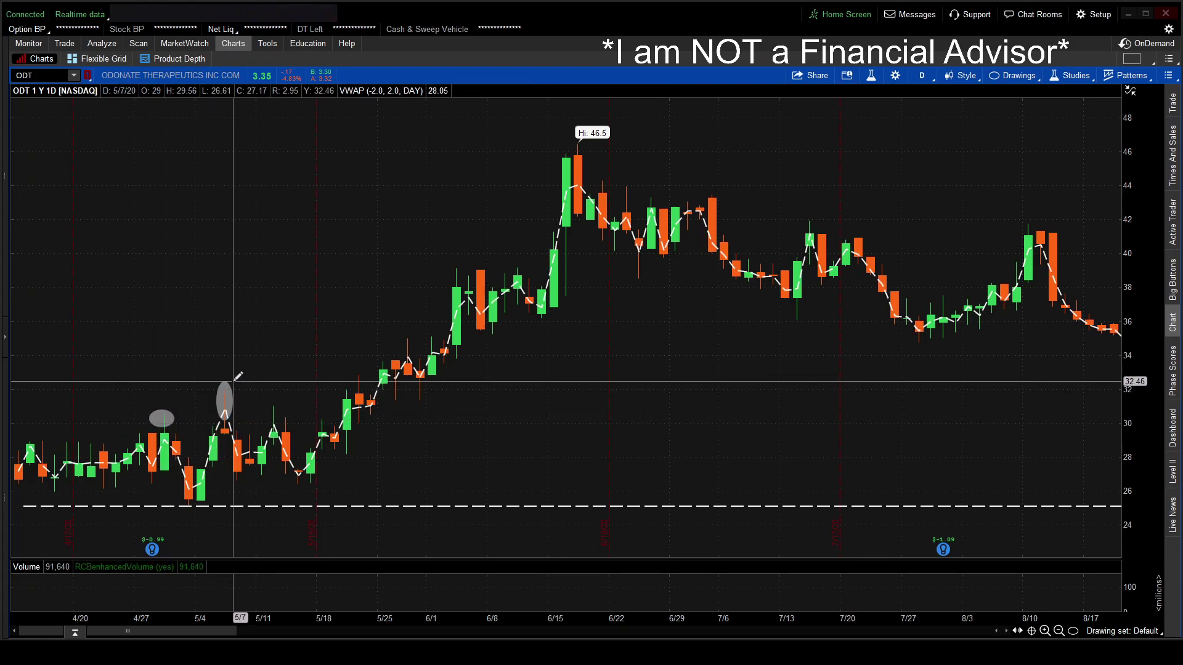
{"action": "left_click_drag", "start_coordinate": [263, 425], "coordinate": [298, 401]}
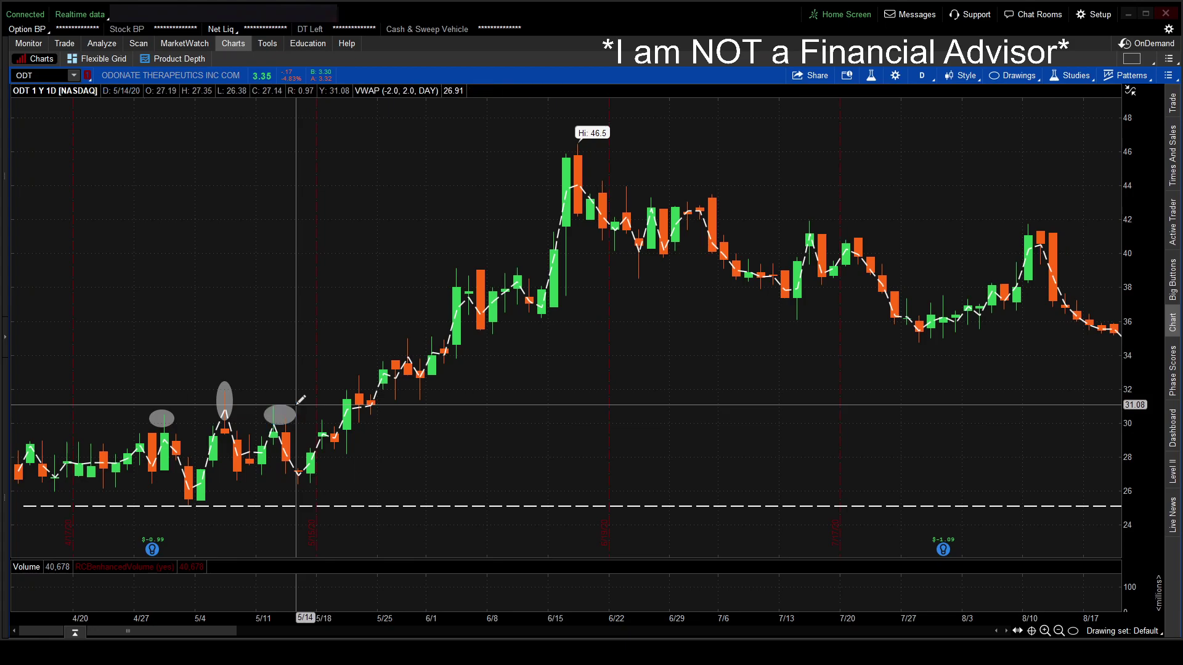
- Place a horizontal price level at about 30 running through the ellipse-marked peaks
{"action": "left_click", "coordinate": [1083, 633]}
{"action": "left_click", "coordinate": [1091, 401]}
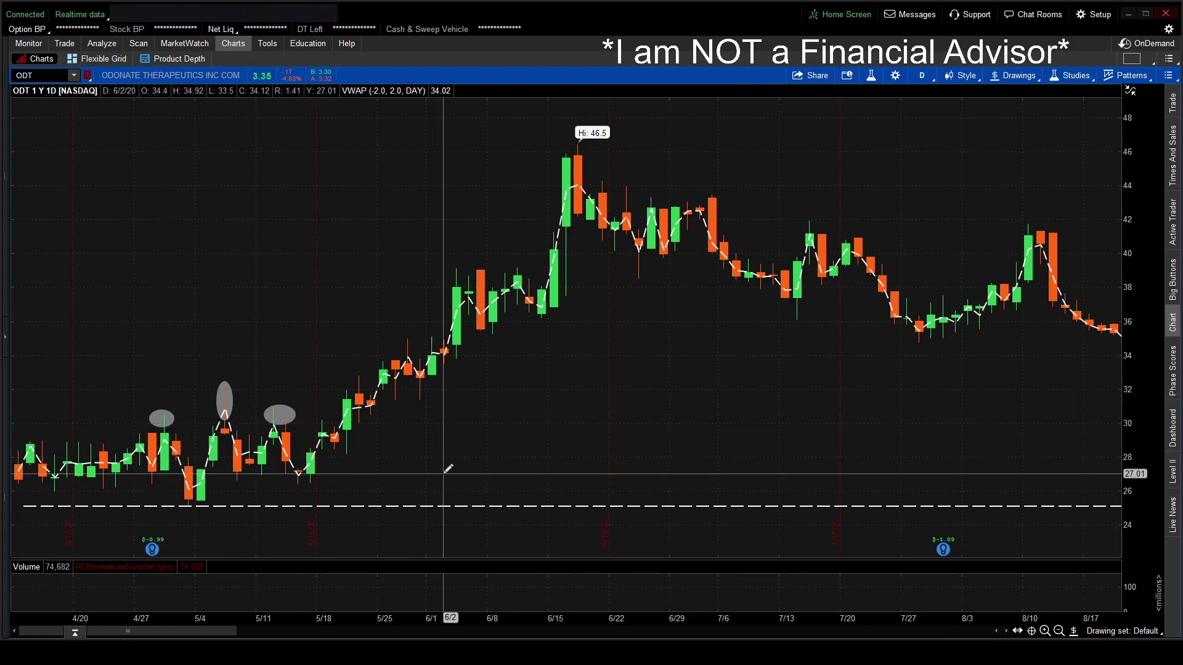
{"action": "left_click", "coordinate": [128, 423]}
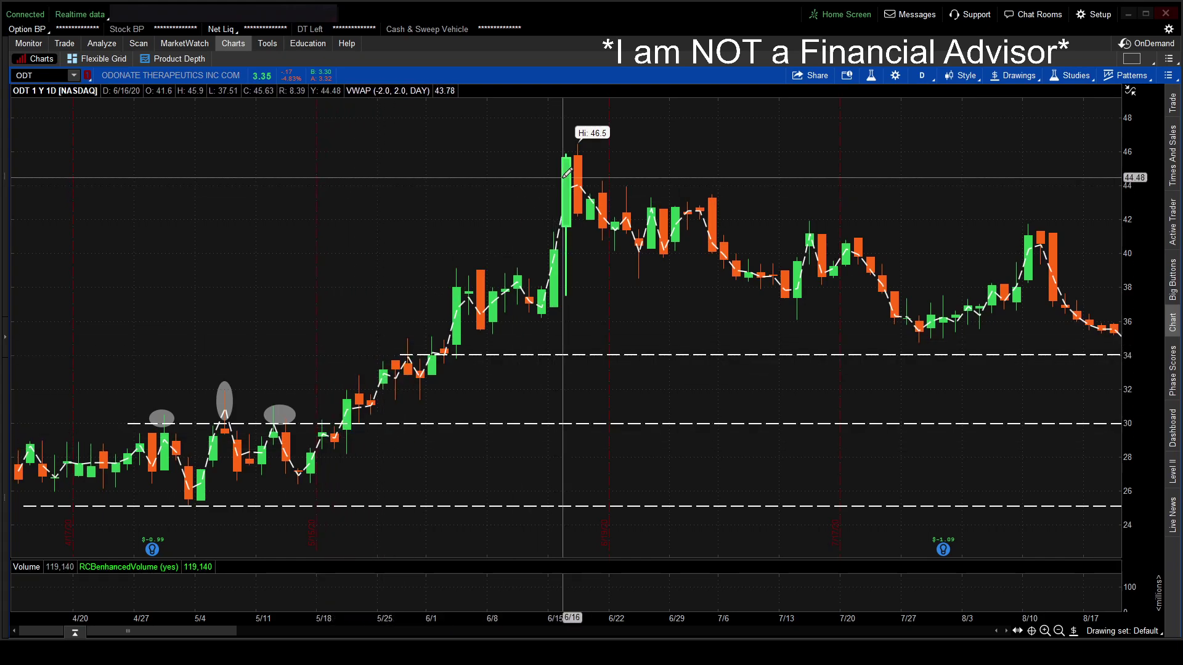
- Draw a rectangle around the late-July to early-August consolidation above the 34 level and enlarge it to enclose the surrounding lows
{"action": "scroll", "coordinate": [553, 185], "scroll_direction": "down", "scroll_amount": 3}
{"action": "scroll", "coordinate": [502, 188], "scroll_direction": "up", "scroll_amount": 3}
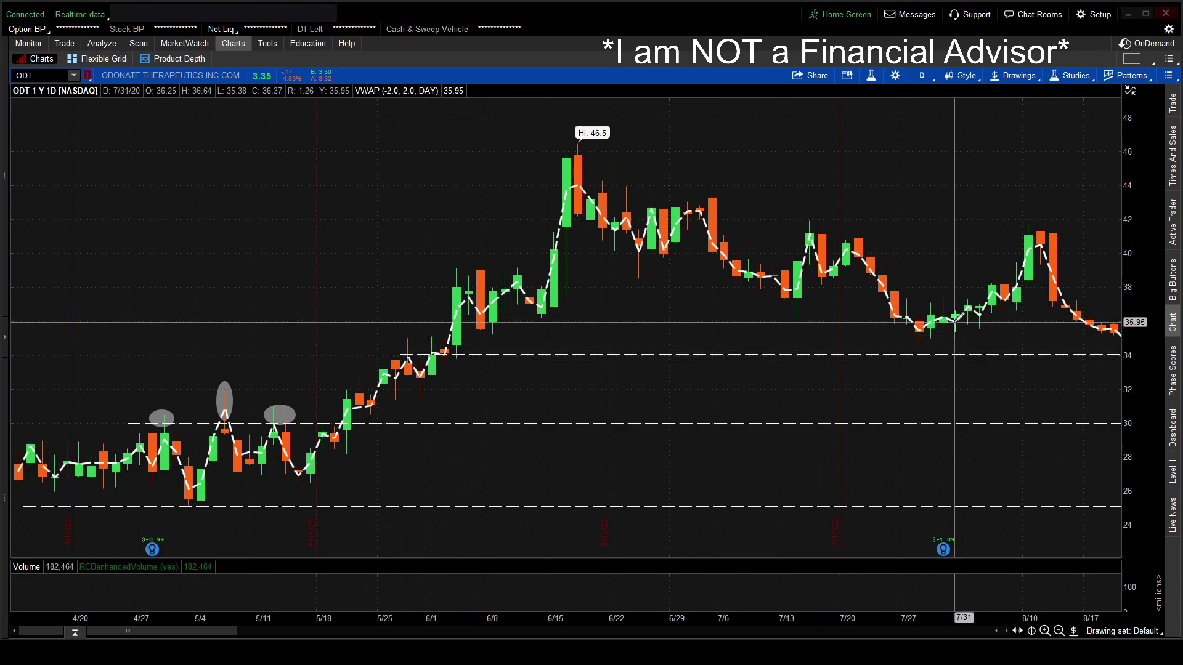
{"action": "left_click", "coordinate": [1074, 632]}
{"action": "left_click", "coordinate": [1088, 470]}
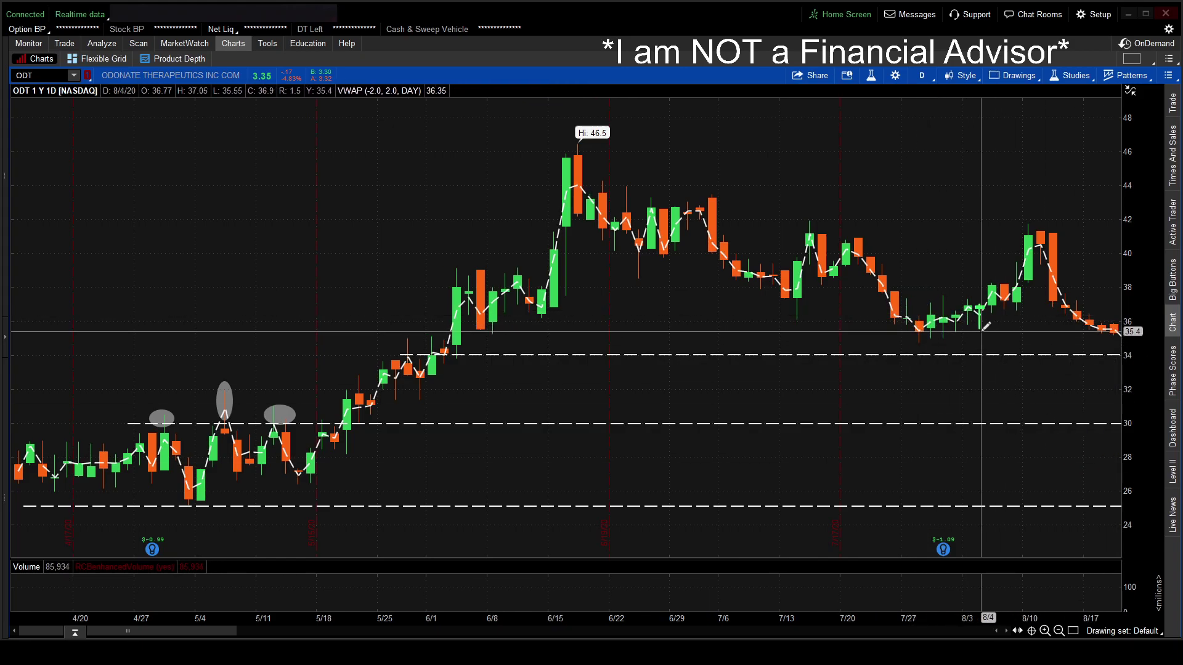
{"action": "left_click", "coordinate": [932, 301]}
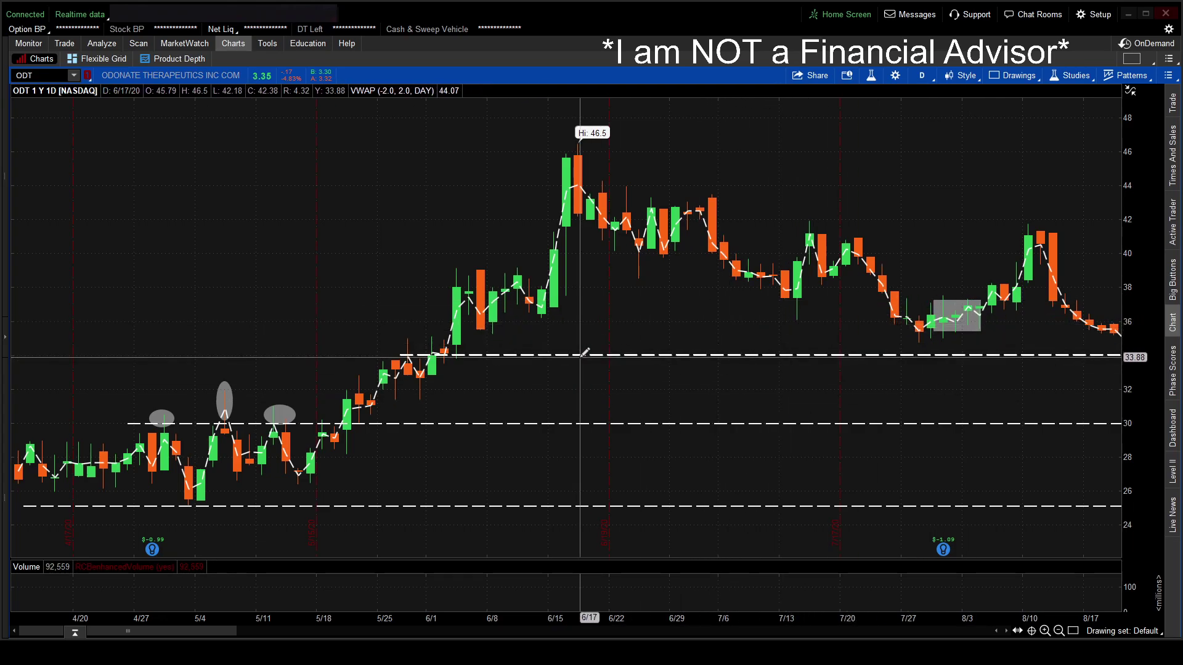
{"action": "left_click_drag", "start_coordinate": [585, 353], "coordinate": [678, 356]}
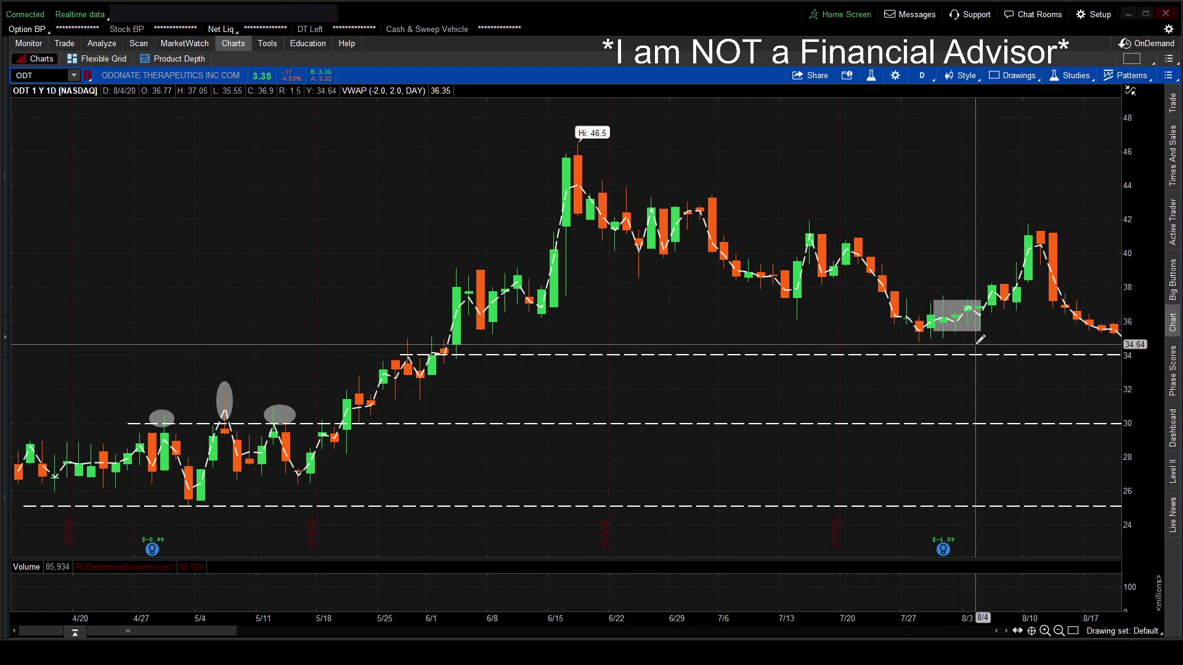
{"action": "mouse_move", "coordinate": [985, 337]}
{"action": "left_mouse_down"}
{"action": "mouse_move", "coordinate": [952, 315]}
{"action": "mouse_move", "coordinate": [915, 330]}
{"action": "left_mouse_up"}
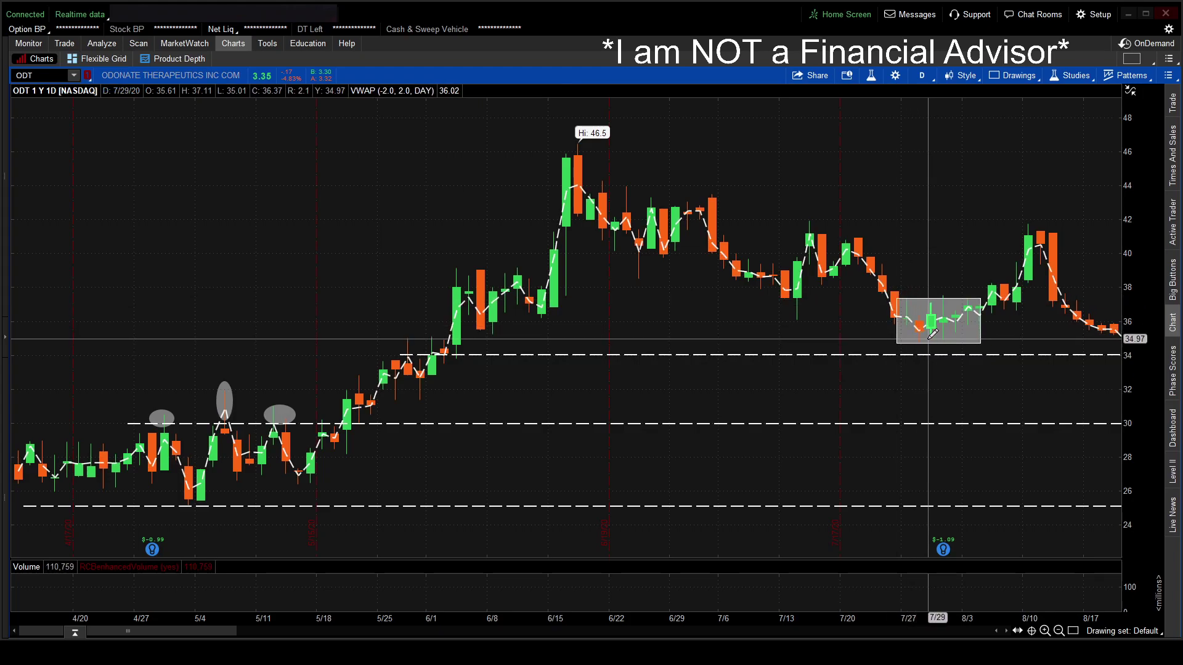
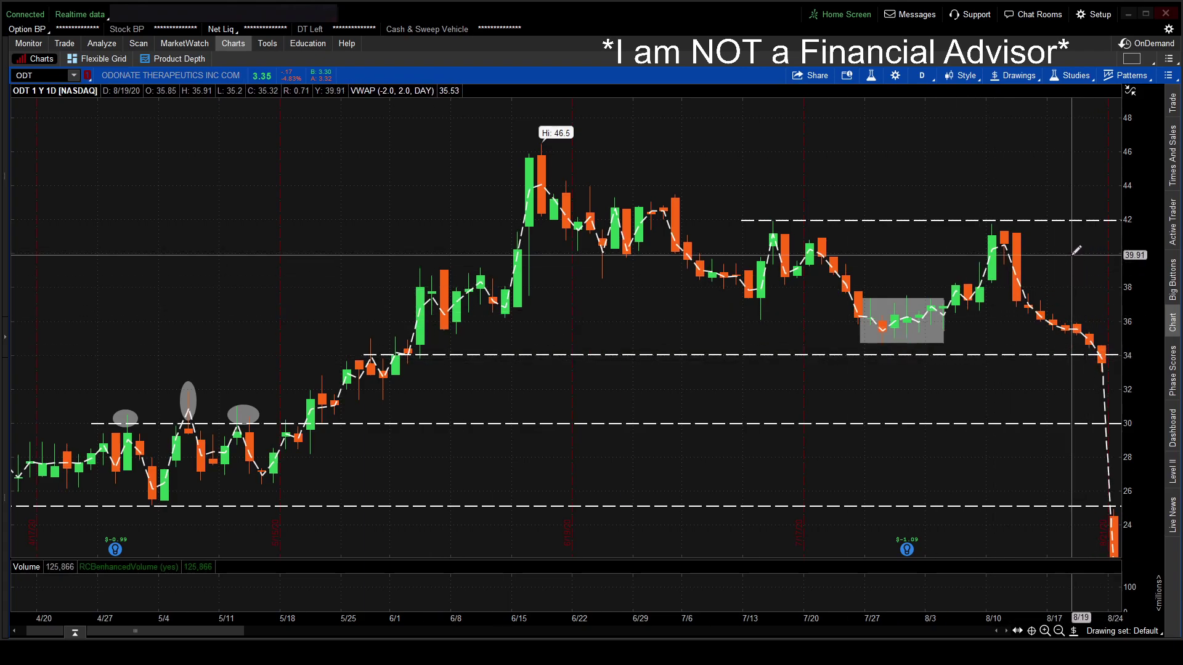
- Draw a rectangle over the late-August price gap between the 34 and 25 levels
{"action": "left_click", "coordinate": [1074, 631]}
{"action": "left_click", "coordinate": [1081, 466]}
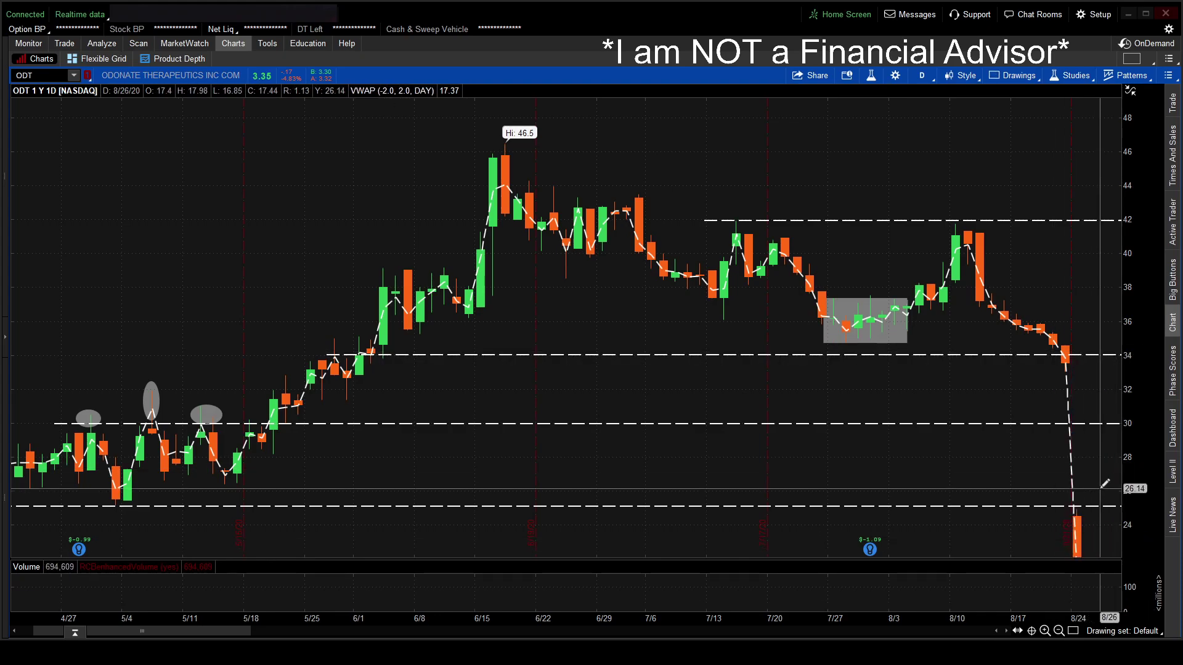
{"action": "left_click_drag", "start_coordinate": [1092, 498], "coordinate": [1043, 366]}
{"action": "left_click", "coordinate": [1059, 632]}
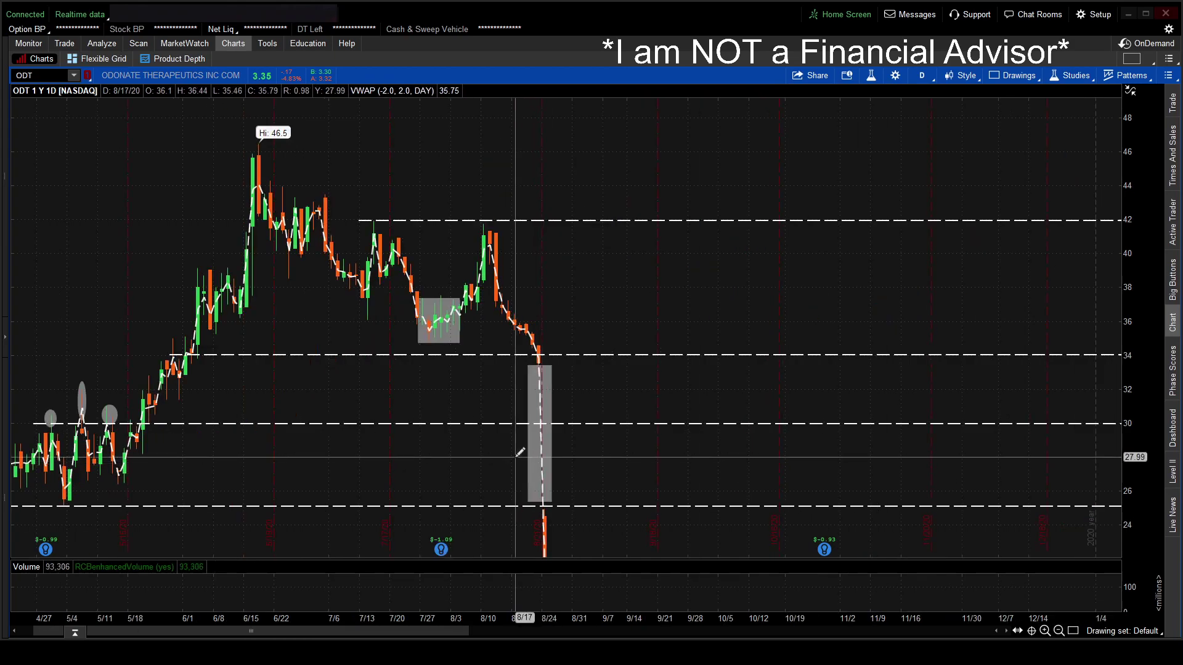
- Draw a rectangle from 35.33 on 7/21/20 to 34.06 on 9/14/20 and another around the November consolidation below 15.67
{"action": "scroll", "coordinate": [490, 434], "scroll_direction": "up", "scroll_amount": 2}
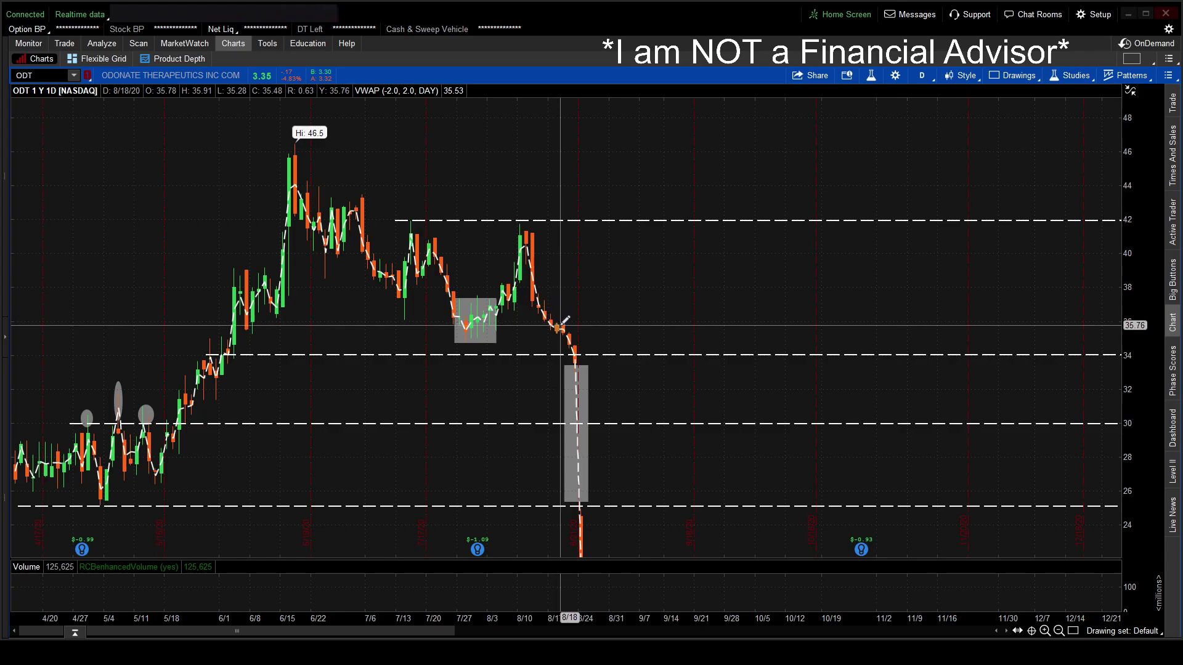
{"action": "left_click_drag", "start_coordinate": [435, 332], "coordinate": [664, 355]}
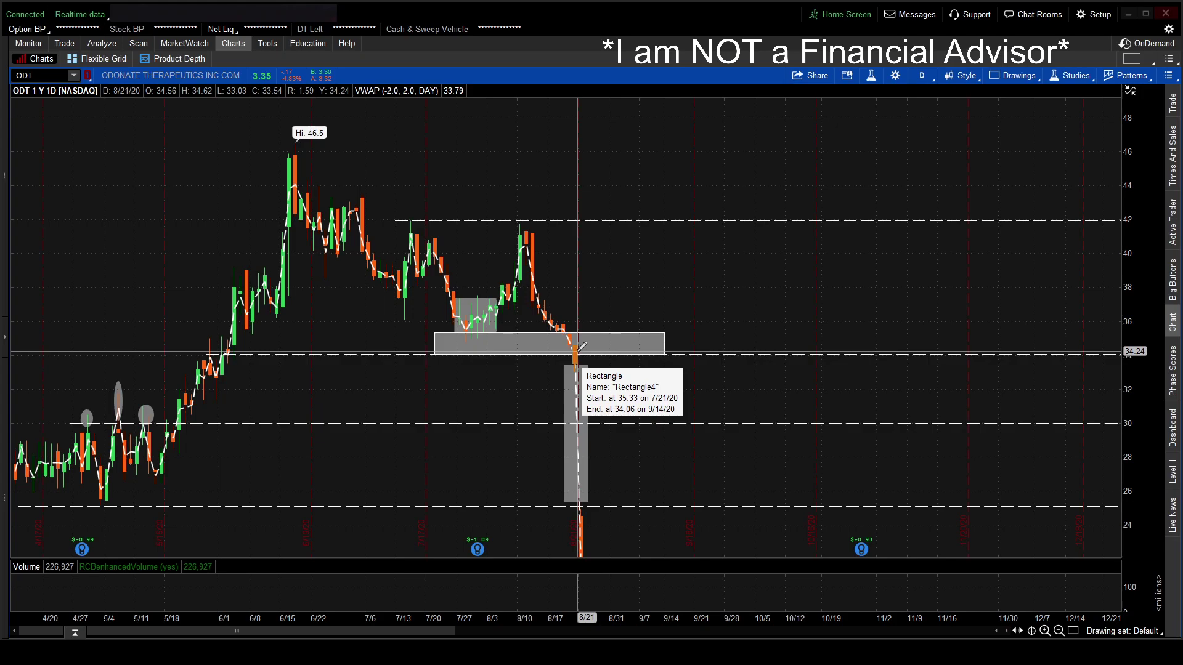
{"action": "left_click_drag", "start_coordinate": [1114, 234], "coordinate": [1112, 281]}
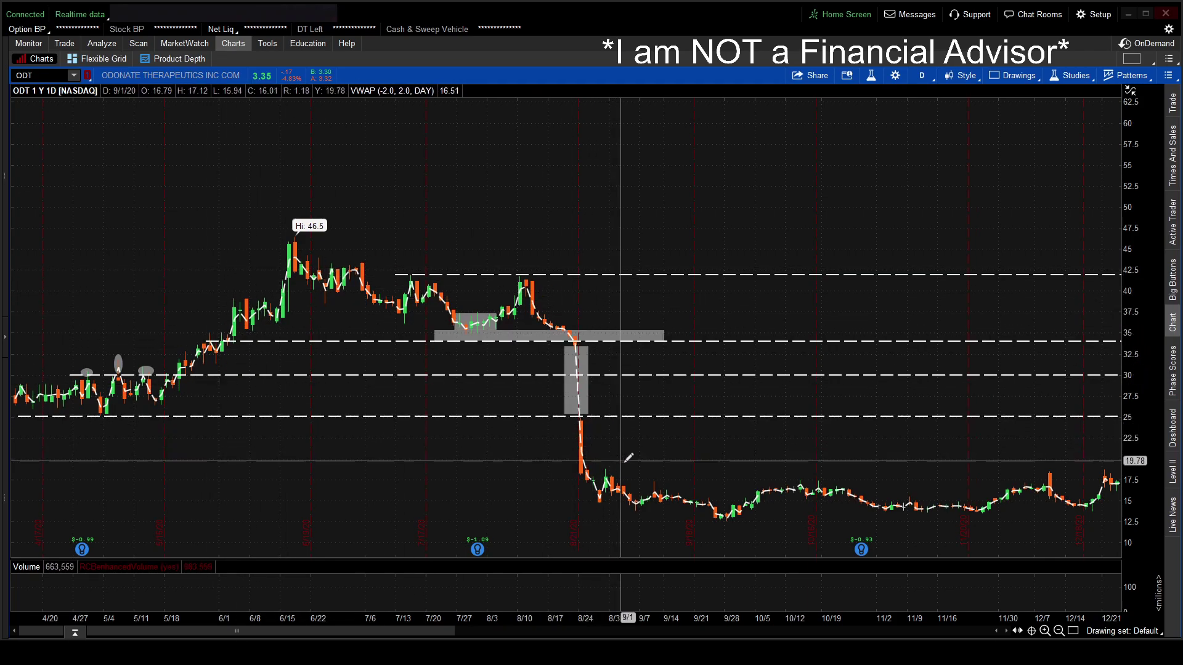
{"action": "scroll", "coordinate": [800, 487], "scroll_direction": "down", "scroll_amount": 1}
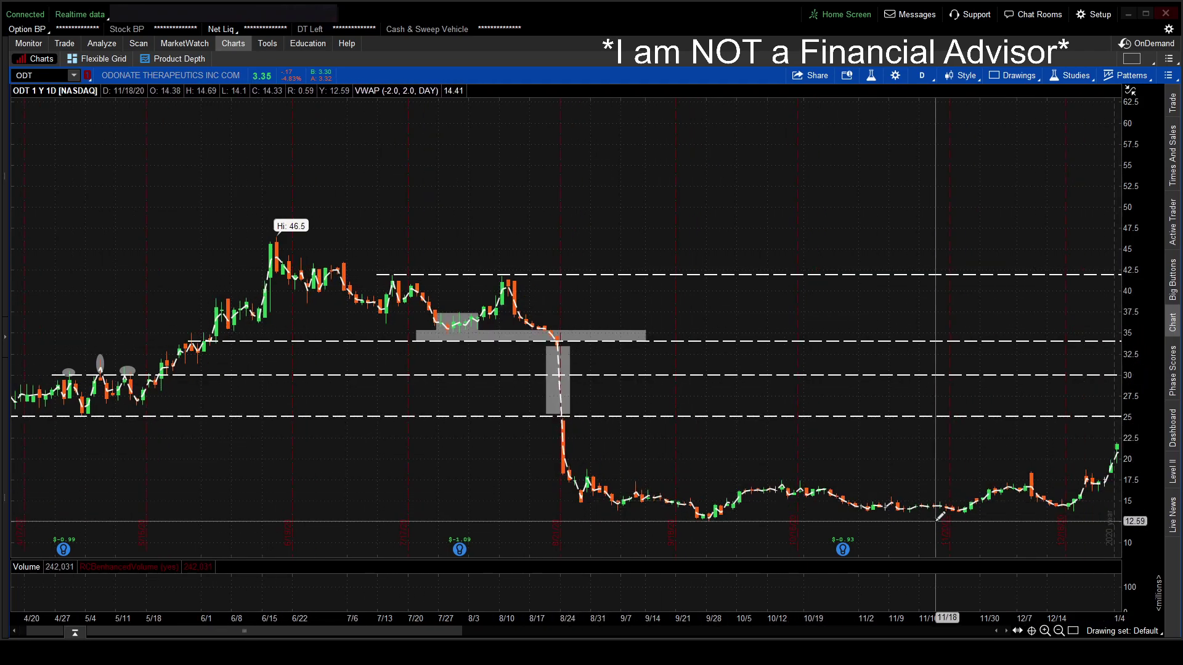
{"action": "mouse_move", "coordinate": [953, 518]}
{"action": "left_mouse_down"}
{"action": "mouse_move", "coordinate": [917, 492]}
{"action": "mouse_move", "coordinate": [875, 491]}
{"action": "left_mouse_up"}
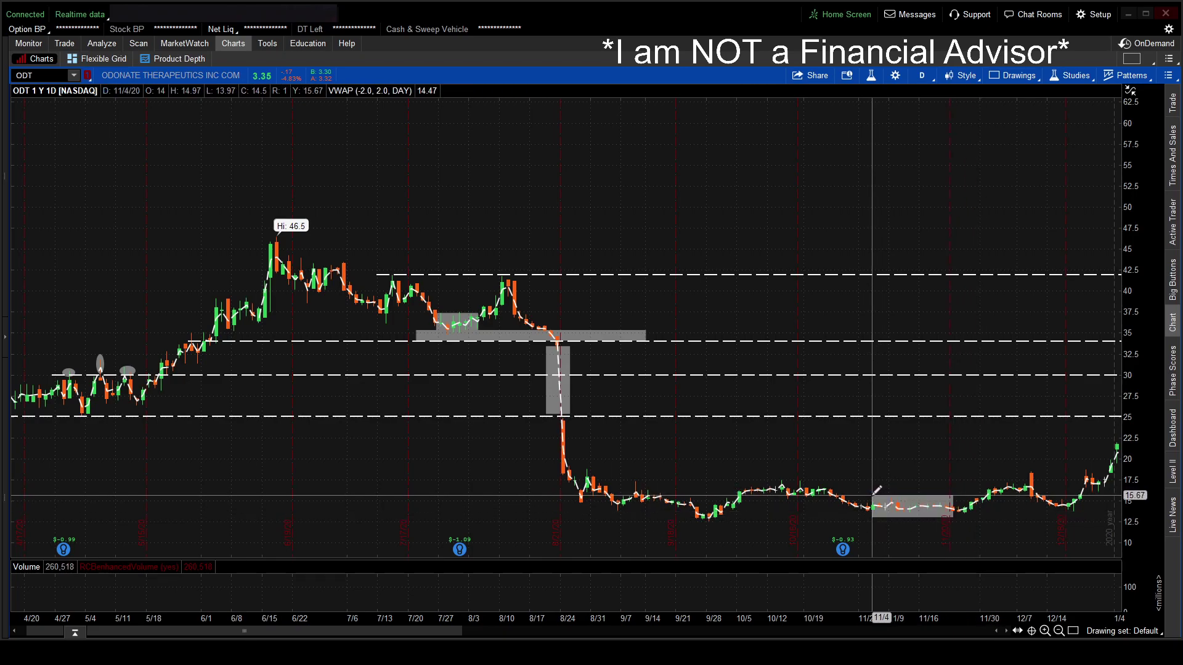
- Place a horizontal price level at about 12.9 beneath the trading range that follows the late-August gap
{"action": "left_click", "coordinate": [1073, 629]}
{"action": "left_click", "coordinate": [1082, 417]}
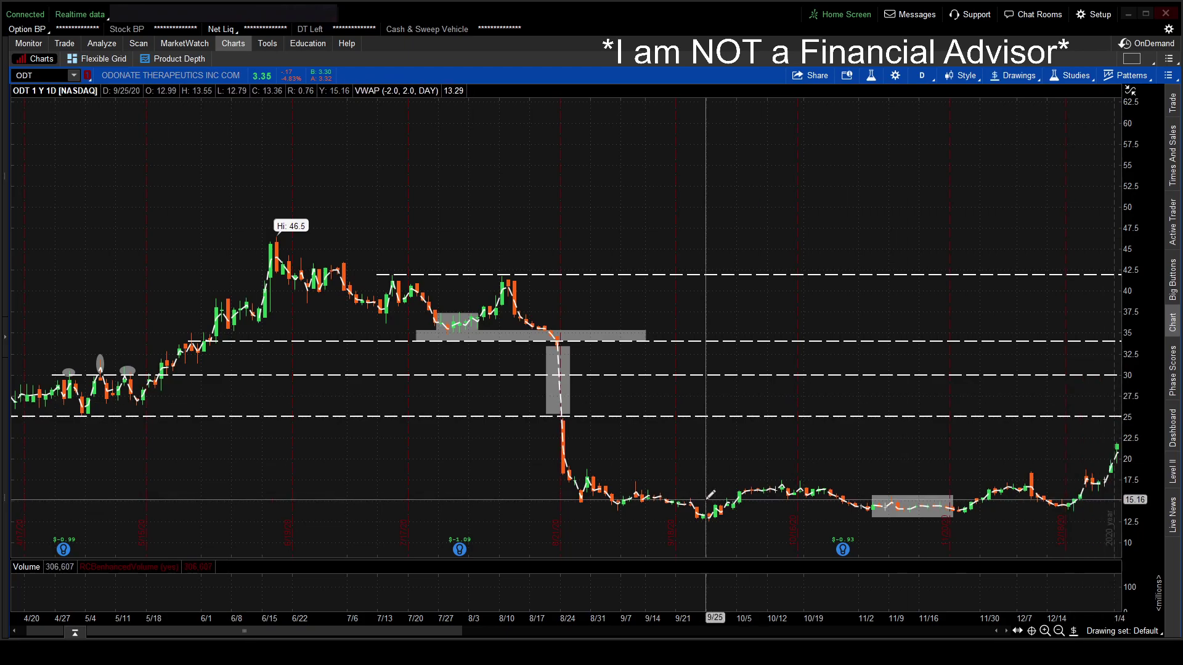
{"action": "left_click", "coordinate": [572, 519]}
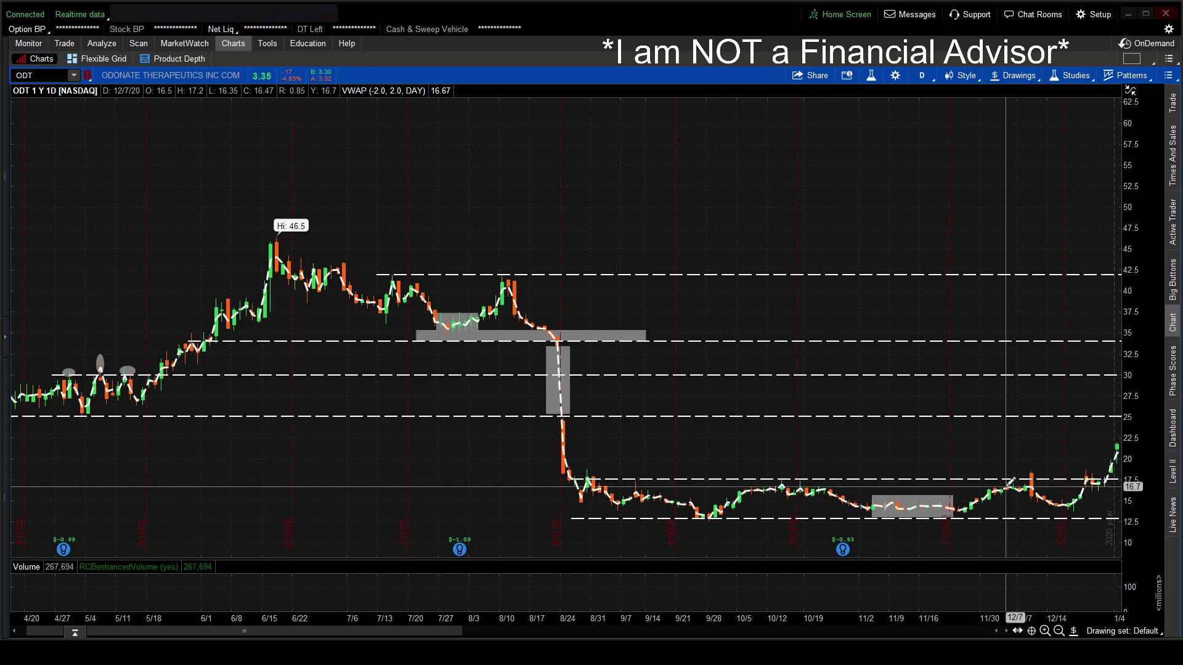
- Examine how the price reacts to the drawn levels from December 2020 through March 2021, comparing it with the 2020 action
{"action": "scroll", "coordinate": [1010, 480], "scroll_direction": "down", "scroll_amount": 2}
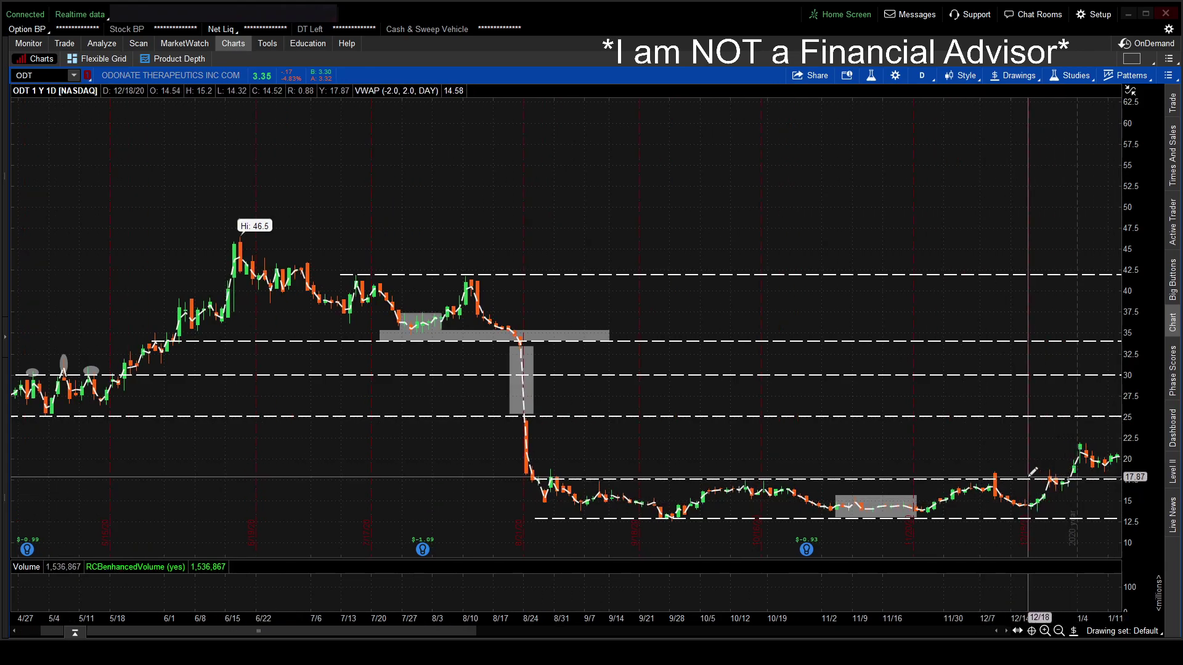
{"action": "scroll", "coordinate": [1028, 478], "scroll_direction": "down", "scroll_amount": 1}
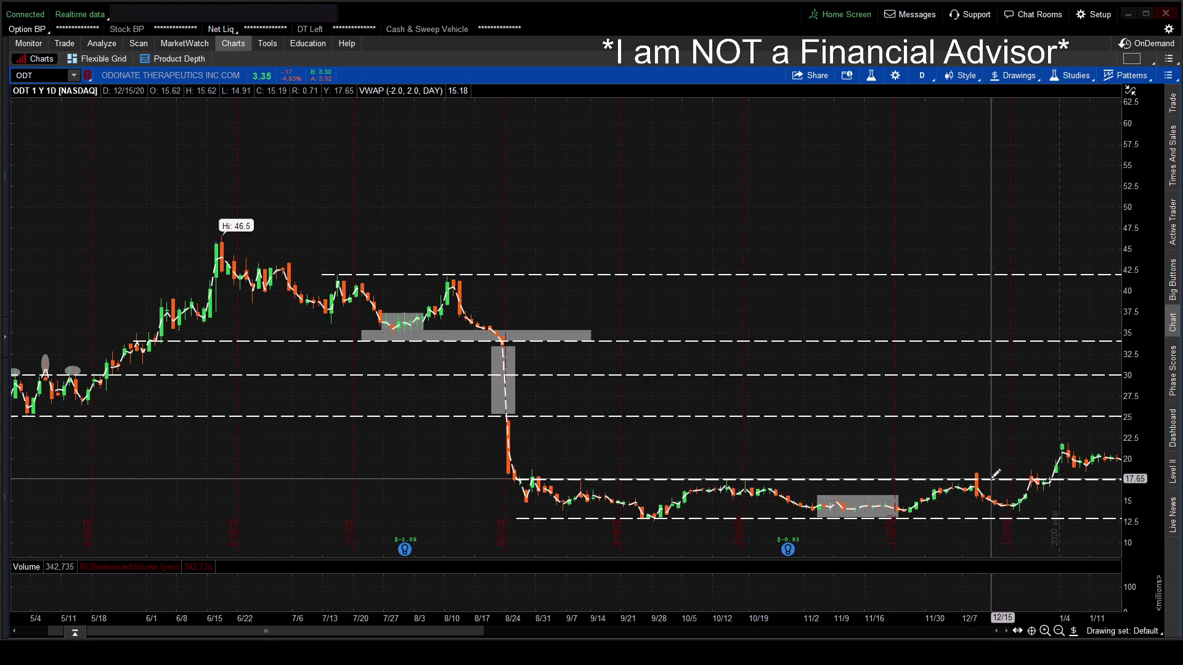
{"action": "scroll", "coordinate": [985, 483], "scroll_direction": "down", "scroll_amount": 2}
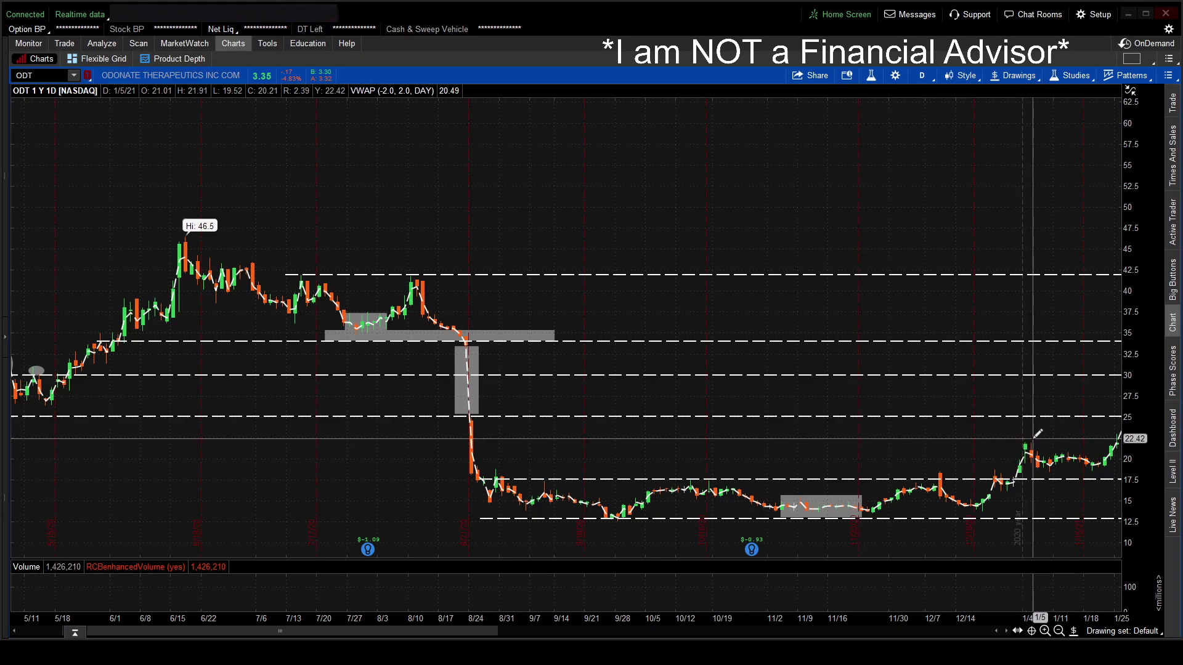
{"action": "scroll", "coordinate": [1037, 434], "scroll_direction": "down", "scroll_amount": 2}
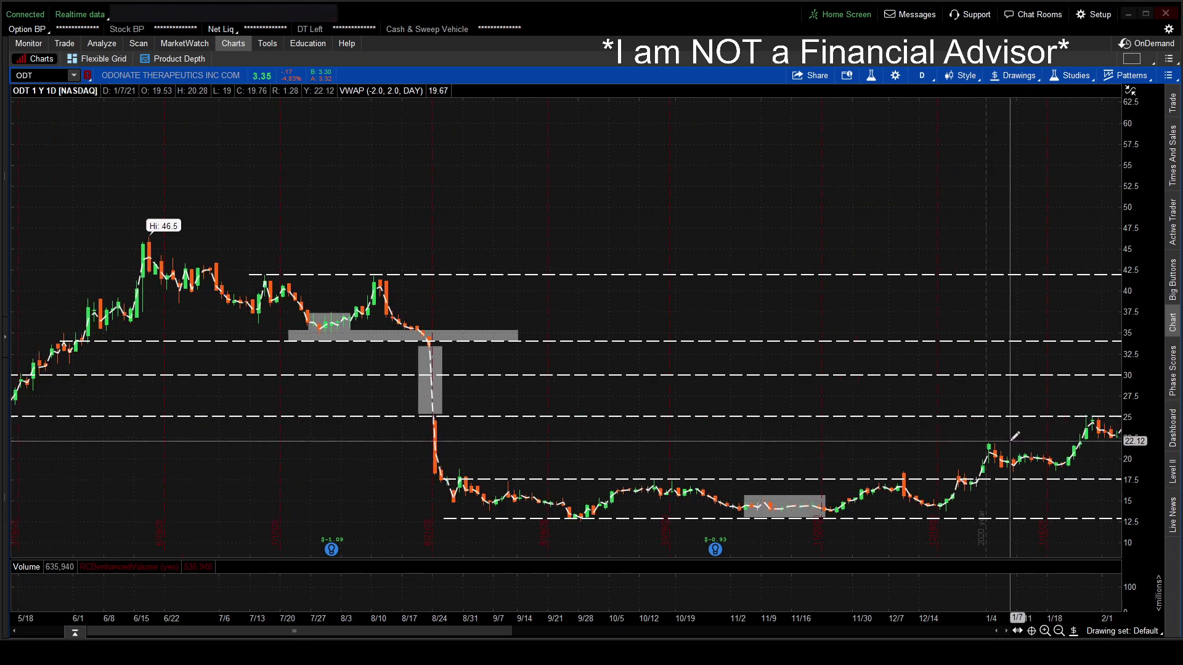
{"action": "scroll", "coordinate": [1010, 440], "scroll_direction": "down", "scroll_amount": 2}
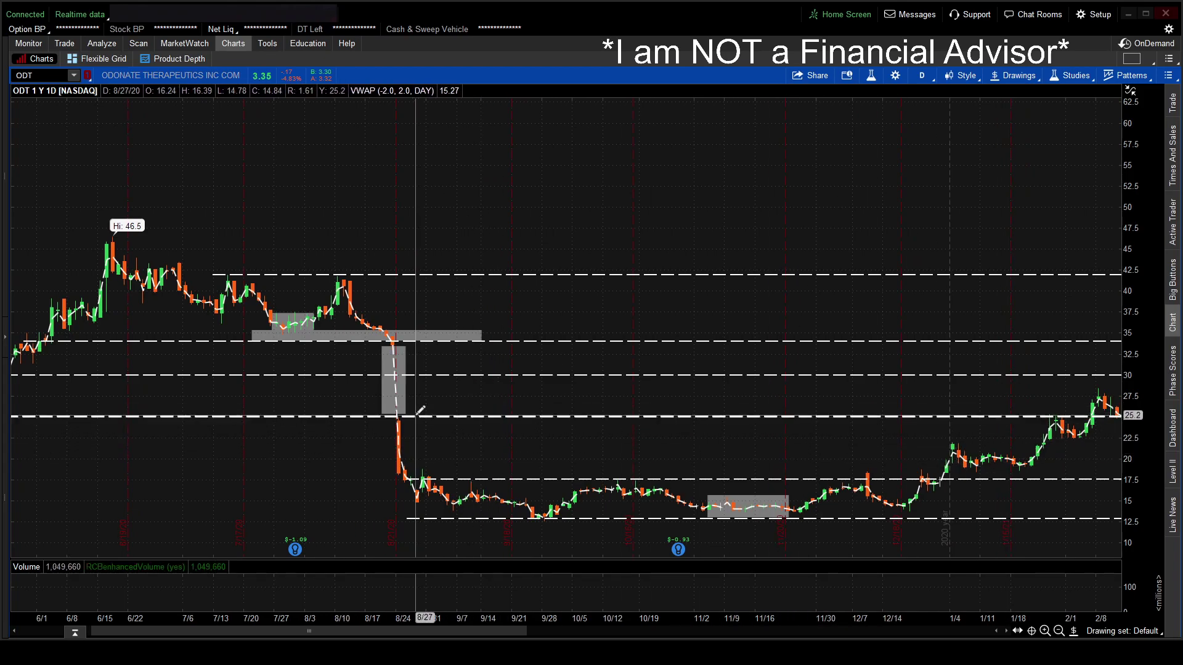
{"action": "scroll", "coordinate": [154, 412], "scroll_direction": "up", "scroll_amount": 10}
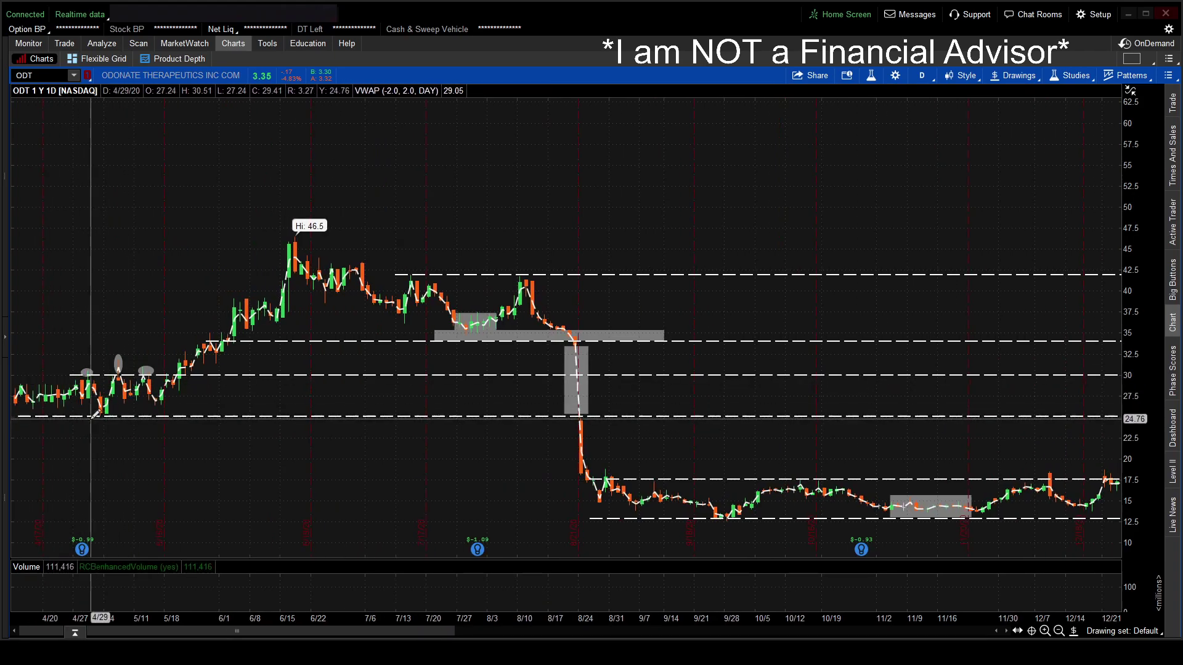
{"action": "scroll", "coordinate": [296, 395], "scroll_direction": "down", "scroll_amount": 12}
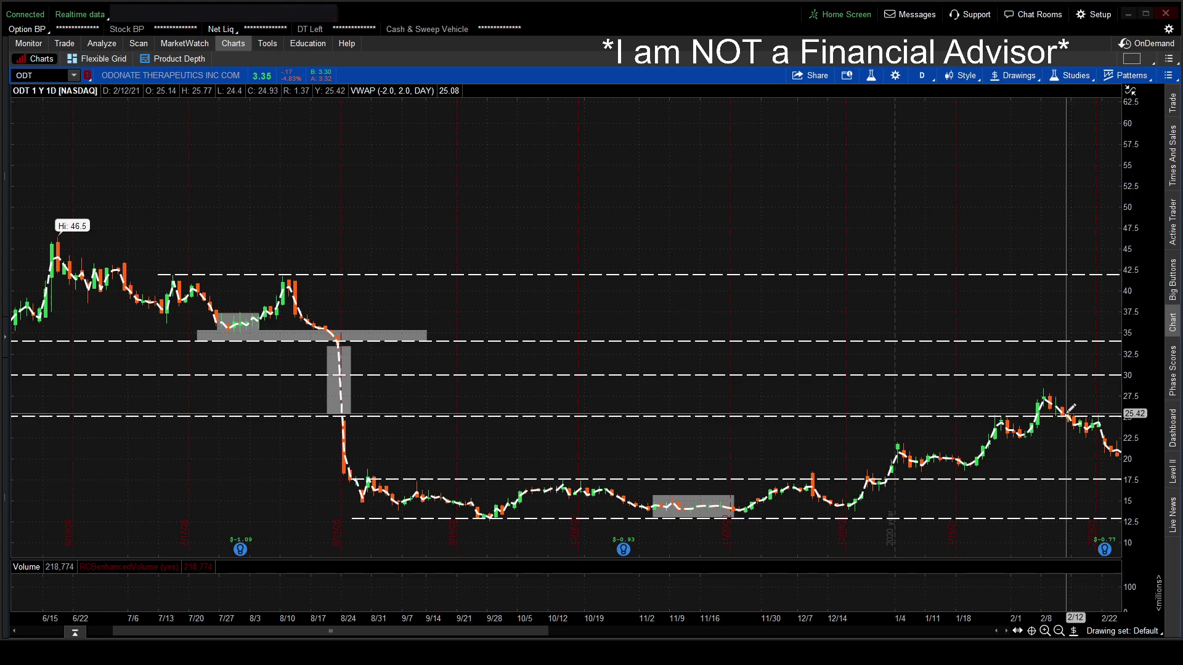
{"action": "scroll", "coordinate": [1080, 421], "scroll_direction": "down", "scroll_amount": 2}
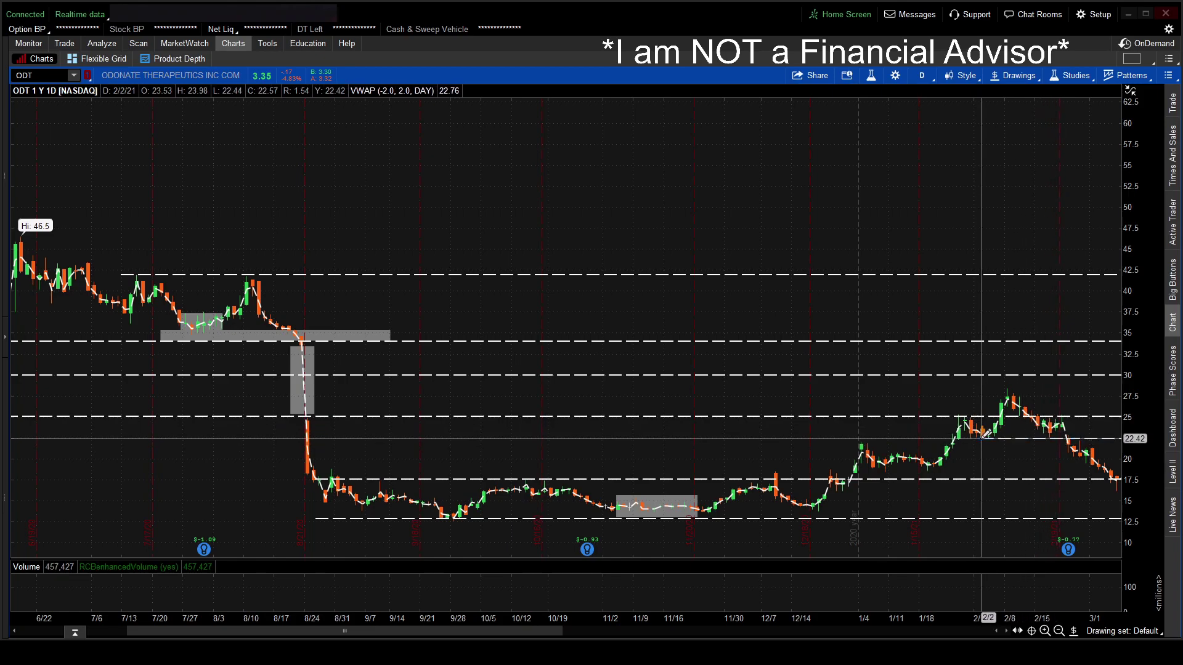
{"action": "scroll", "coordinate": [986, 438], "scroll_direction": "down", "scroll_amount": 5}
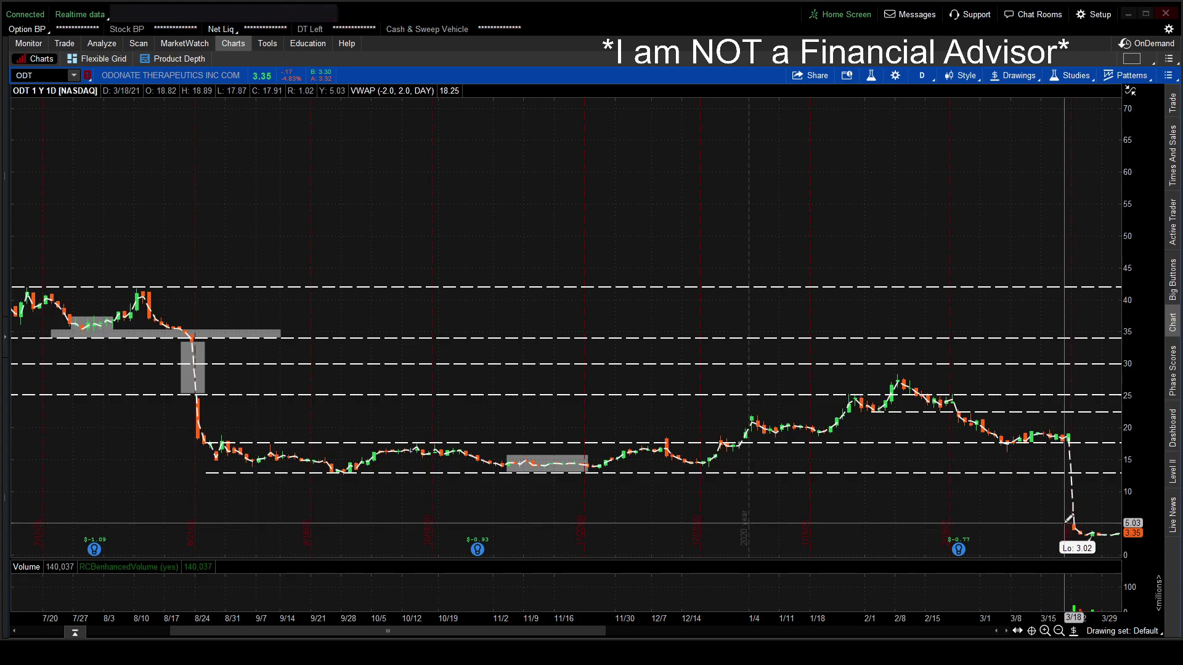
- Return to the start of the chart and enlarge the April to early-July 2020 candles
{"action": "scroll", "coordinate": [1065, 523], "scroll_direction": "up", "scroll_amount": 10}
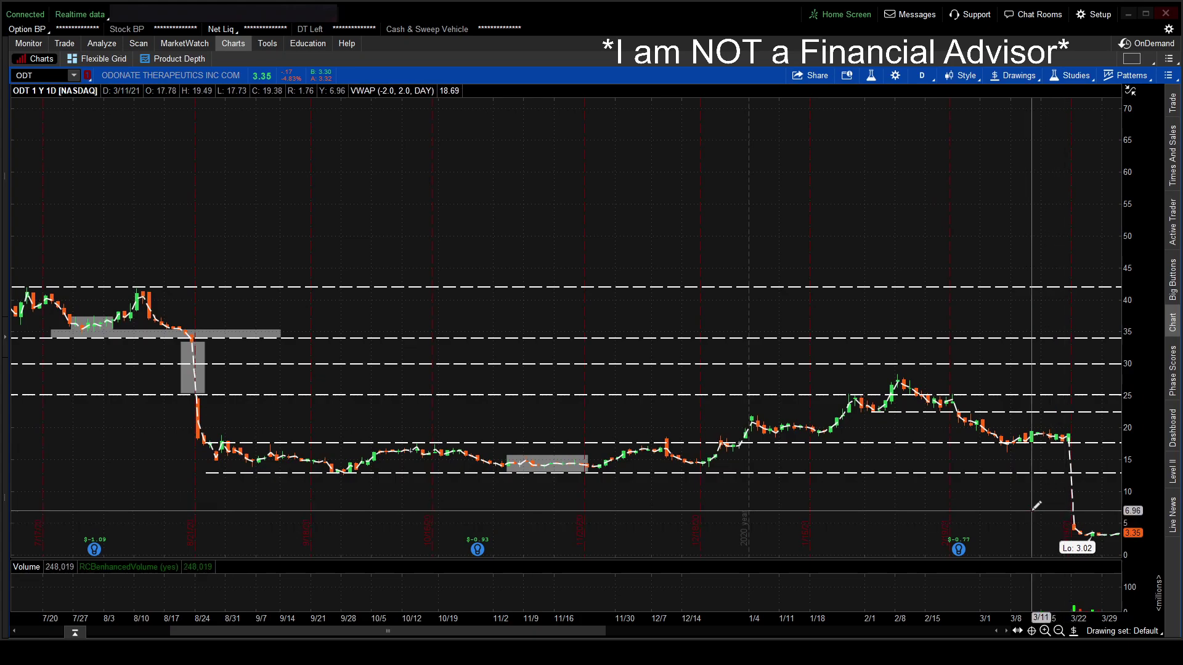
{"action": "scroll", "coordinate": [554, 421], "scroll_direction": "up", "scroll_amount": 5}
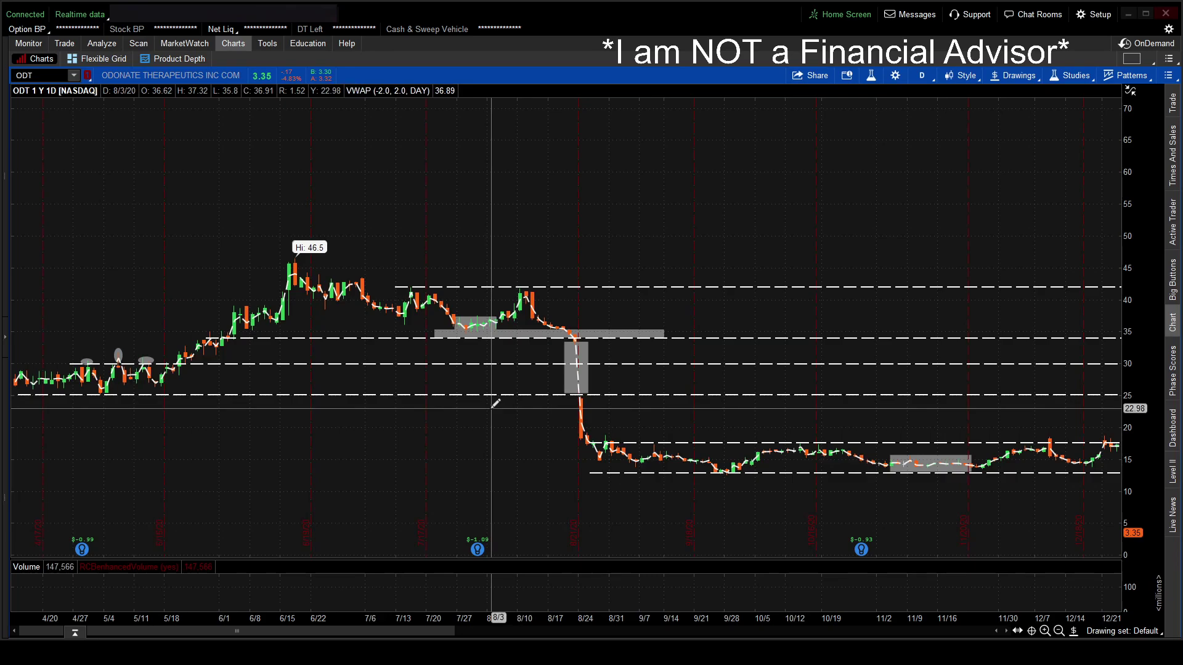
{"action": "left_click_drag", "start_coordinate": [372, 422], "coordinate": [7, 223]}
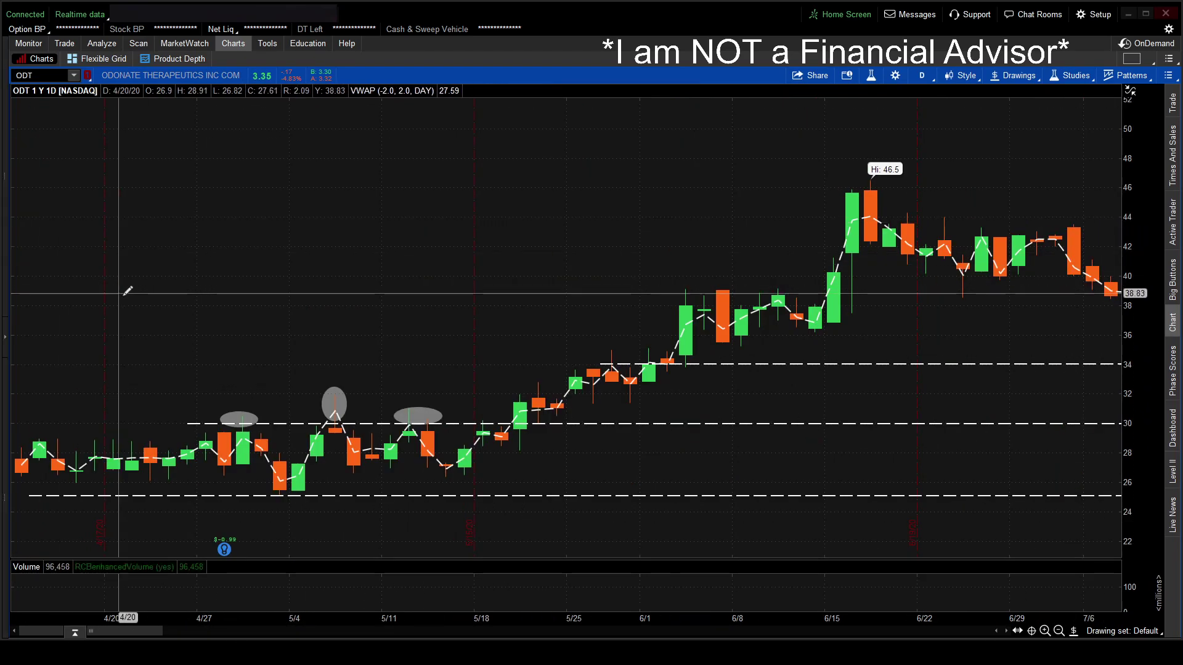